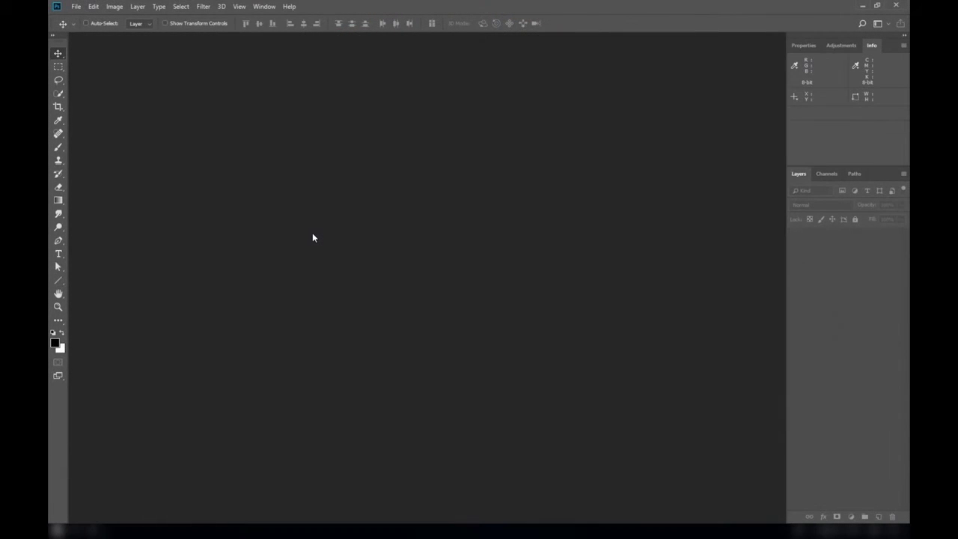
Step: Load the Fingerprint .ATN action set into the Actions panel beside Default Actions
{"action": "left_click", "coordinate": [264, 6]}
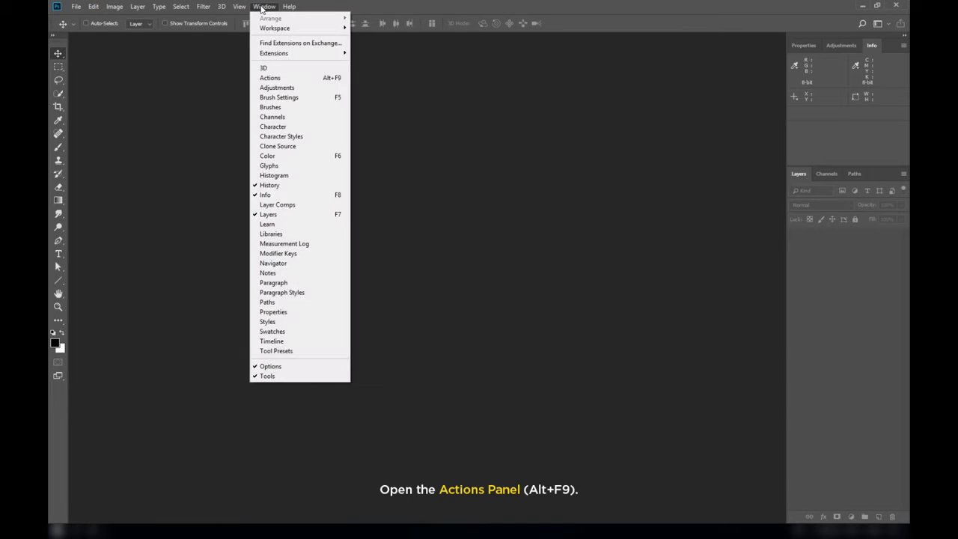
{"action": "left_click", "coordinate": [306, 78]}
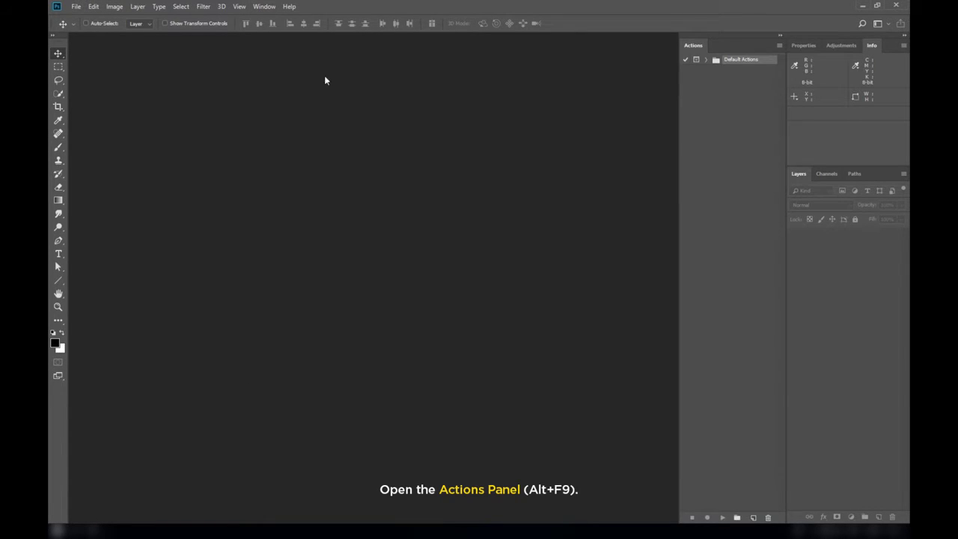
{"action": "left_click", "coordinate": [779, 46]}
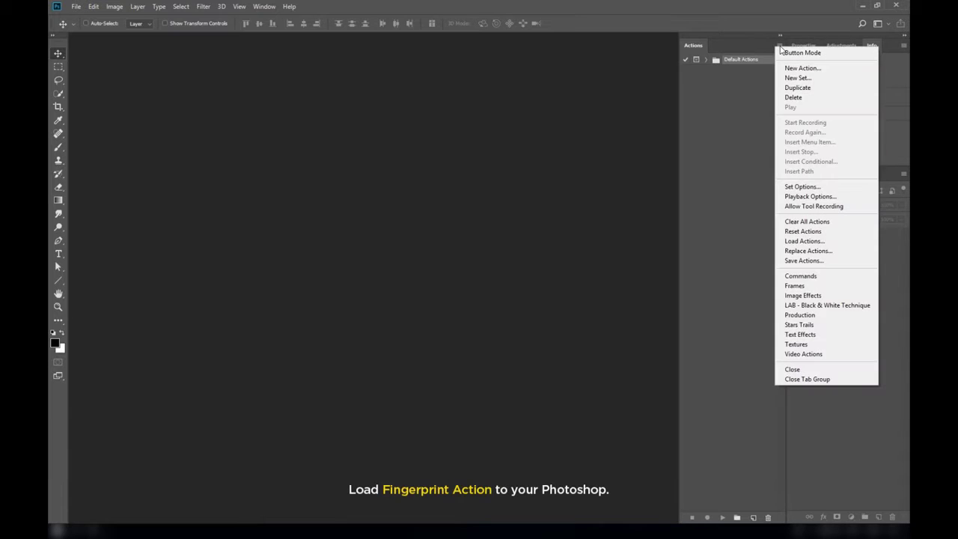
{"action": "left_click", "coordinate": [845, 243]}
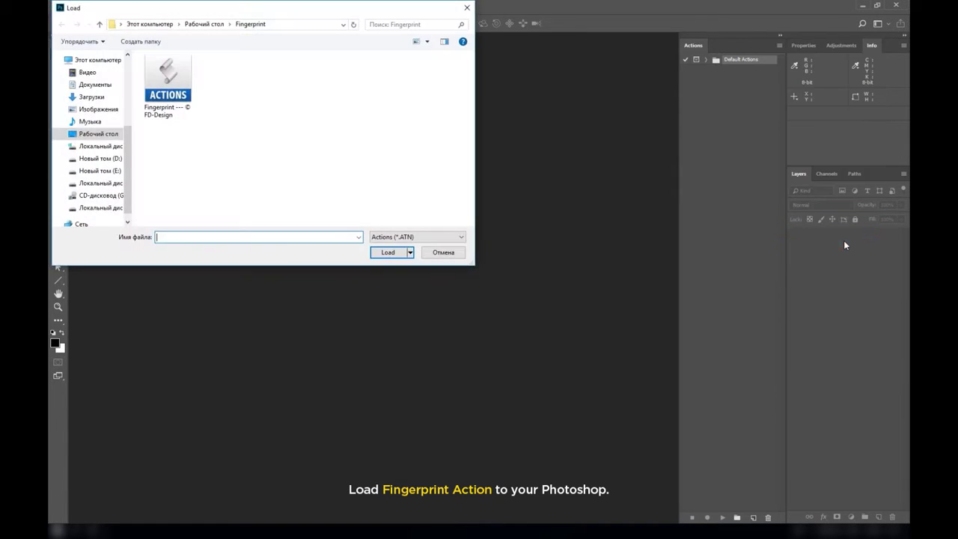
{"action": "left_click", "coordinate": [167, 82]}
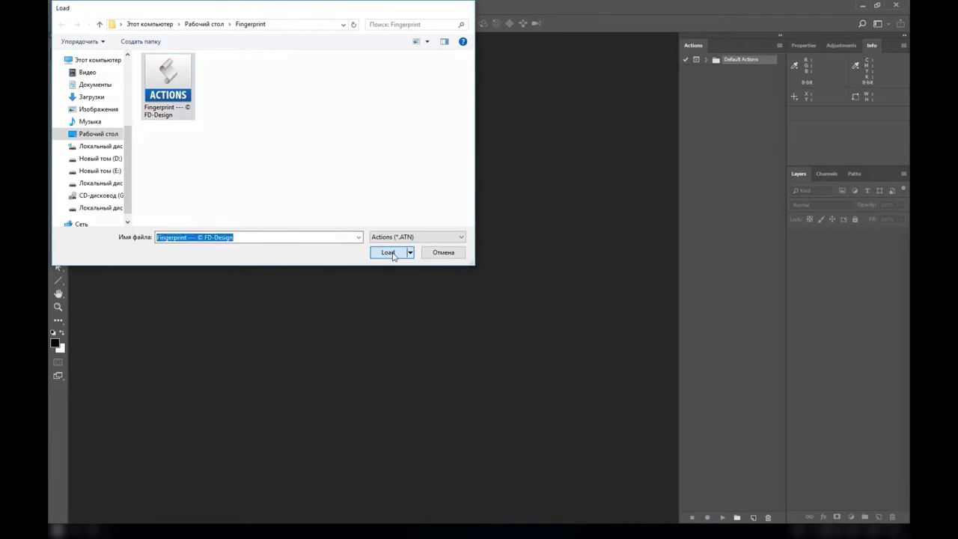
{"action": "left_click", "coordinate": [389, 252]}
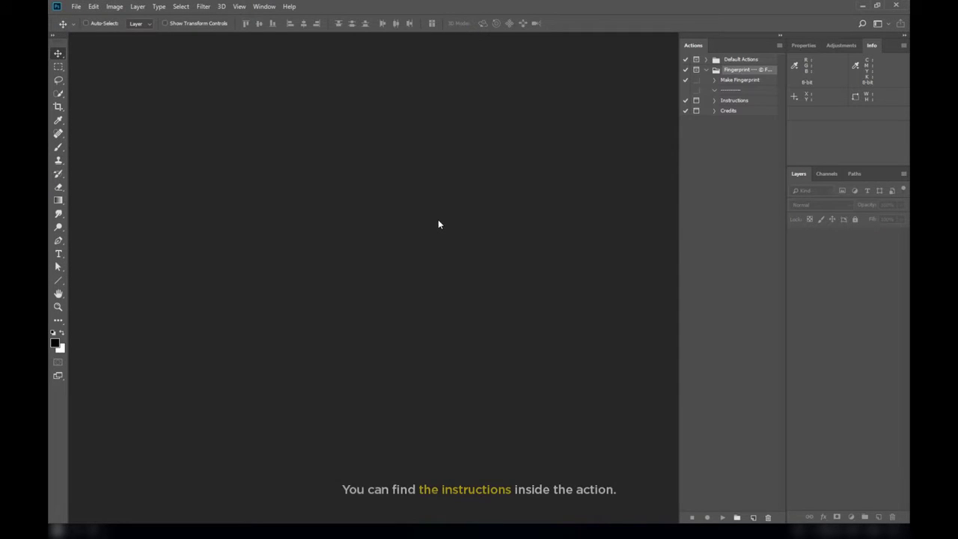
{"action": "left_click", "coordinate": [751, 100]}
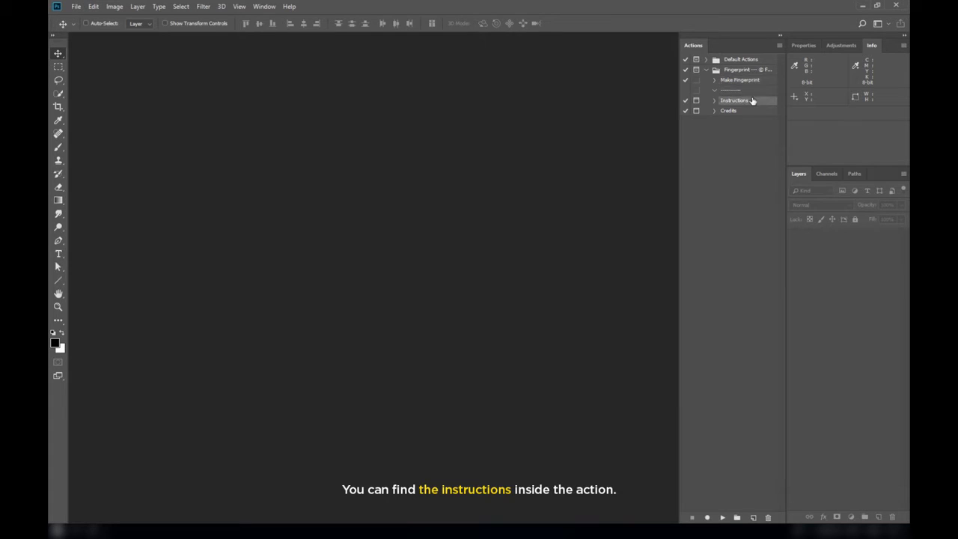
{"action": "left_click", "coordinate": [748, 113]}
{"action": "left_click", "coordinate": [752, 100]}
{"action": "left_click", "coordinate": [722, 517]}
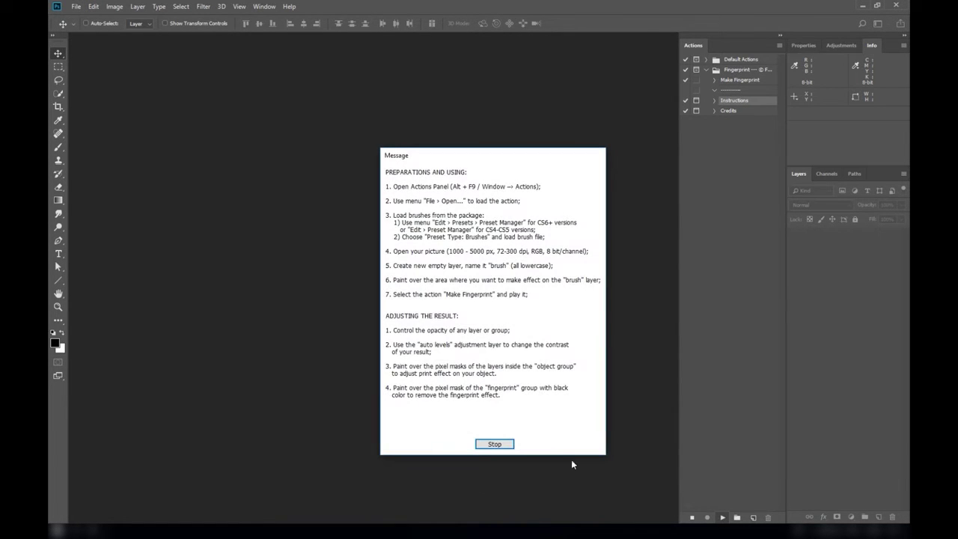
{"action": "left_click", "coordinate": [491, 444]}
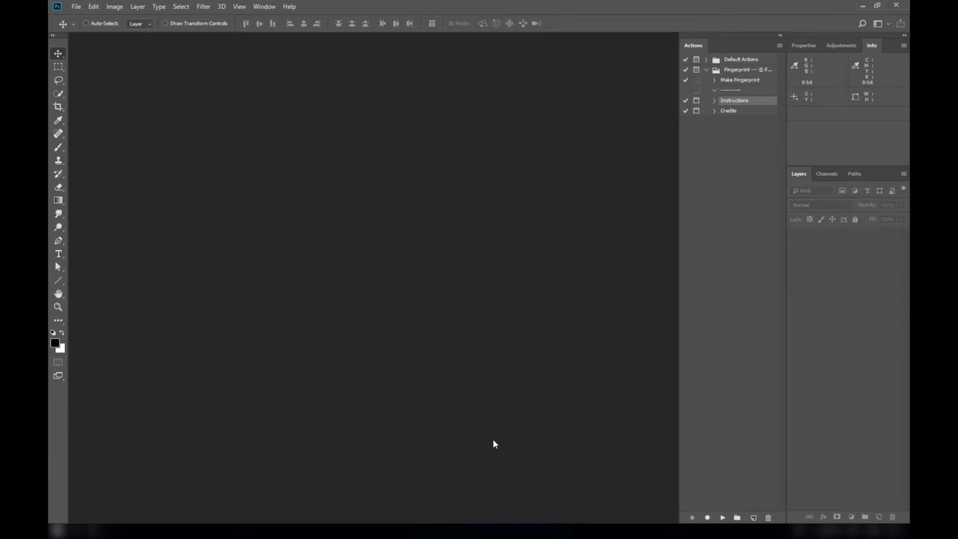
Step: Open picture.png, the woman's portrait, from the Fingerprint folder
{"action": "left_click", "coordinate": [75, 6]}
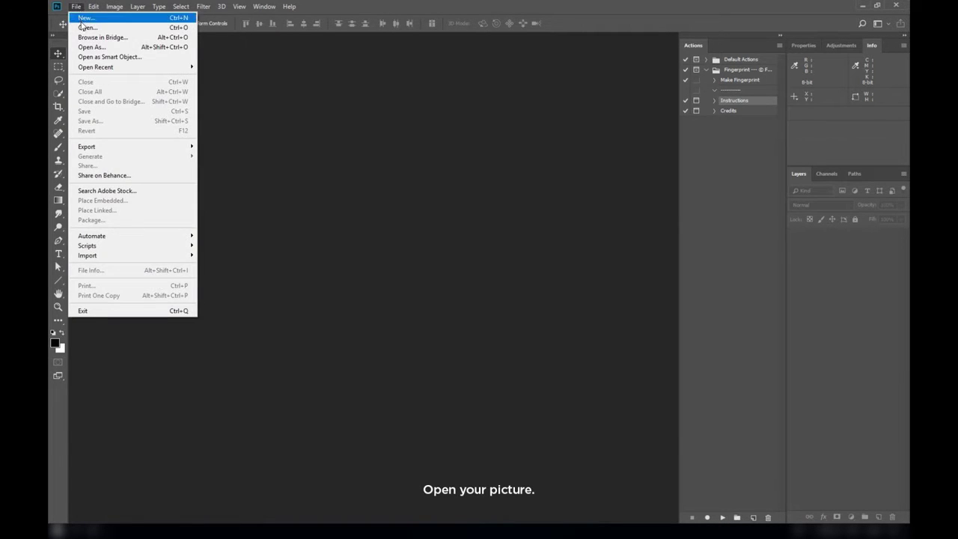
{"action": "left_click", "coordinate": [140, 29]}
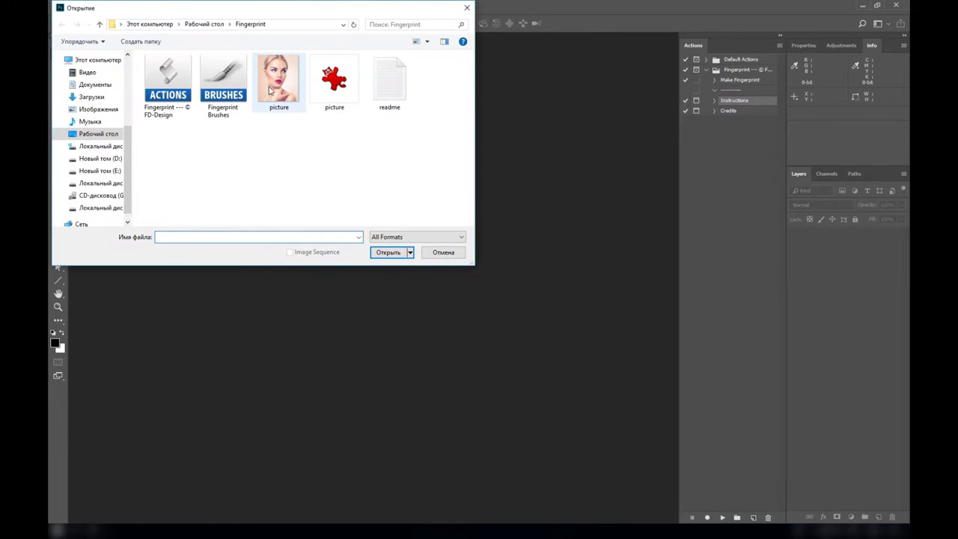
{"action": "left_click", "coordinate": [277, 86]}
{"action": "left_click", "coordinate": [389, 254]}
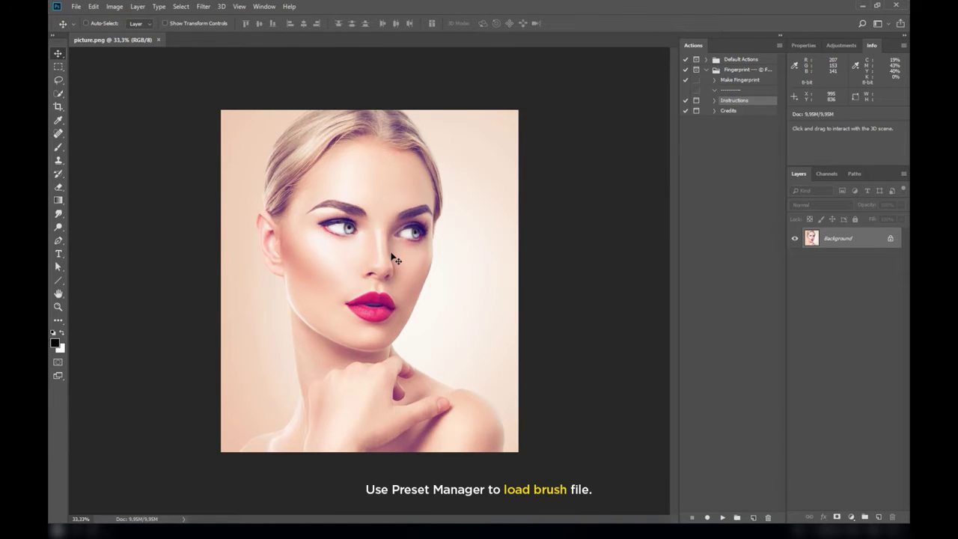
Step: Load Fingerprint Brushes.abr into the brush presets via the Preset Manager
{"action": "left_click", "coordinate": [94, 6]}
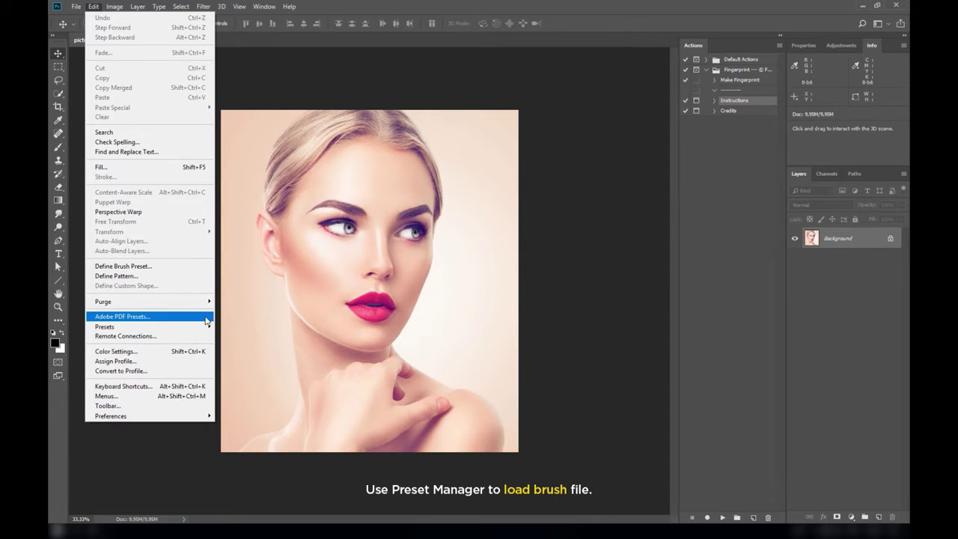
{"action": "mouse_move", "coordinate": [105, 327]}
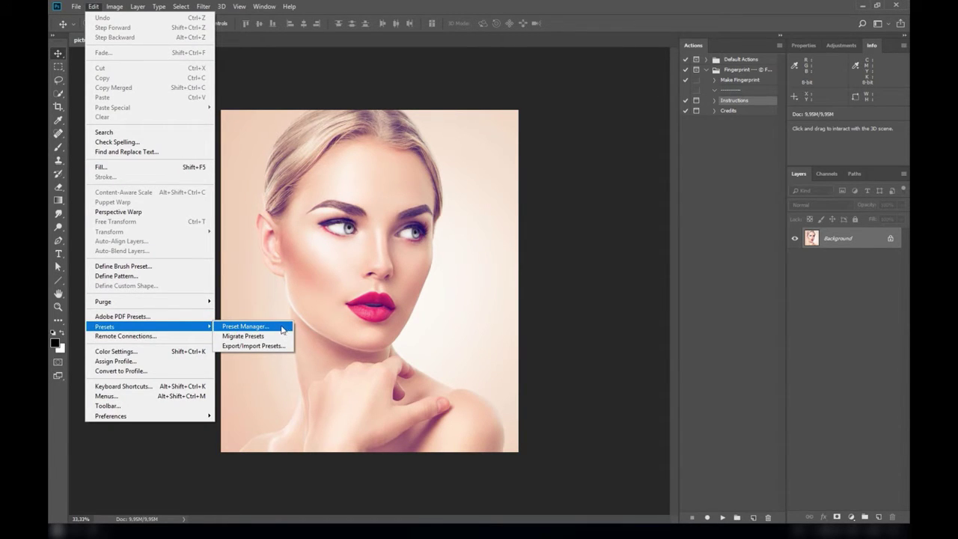
{"action": "left_click", "coordinate": [283, 329]}
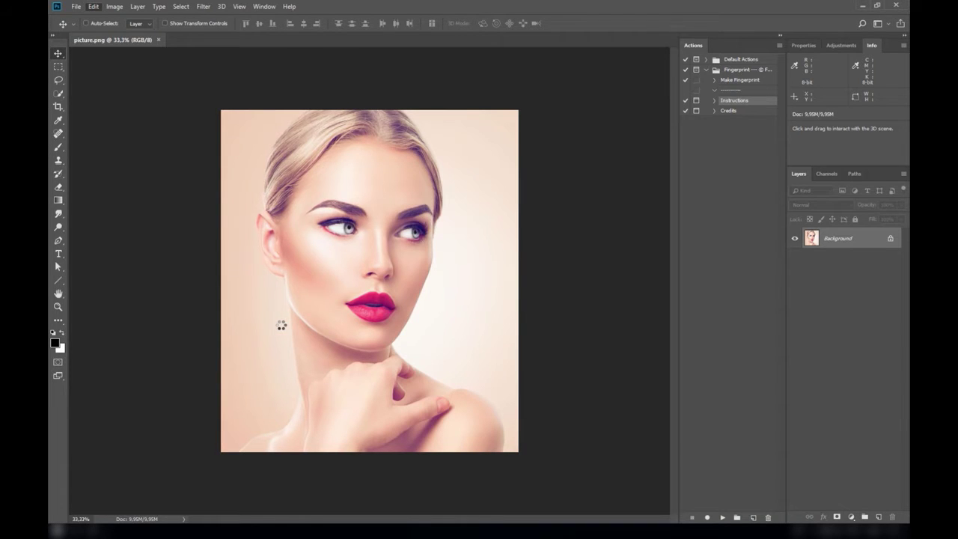
{"action": "left_click", "coordinate": [606, 136]}
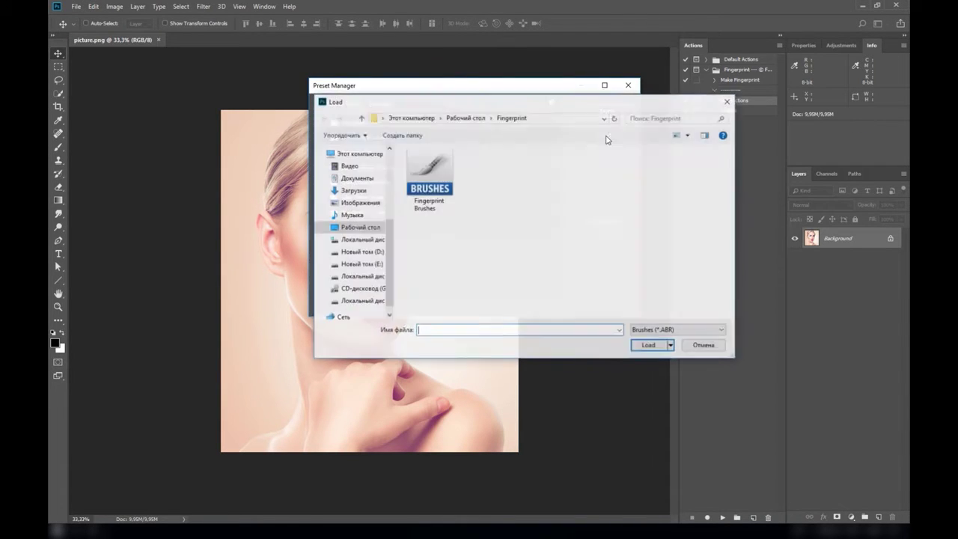
{"action": "left_click", "coordinate": [429, 179]}
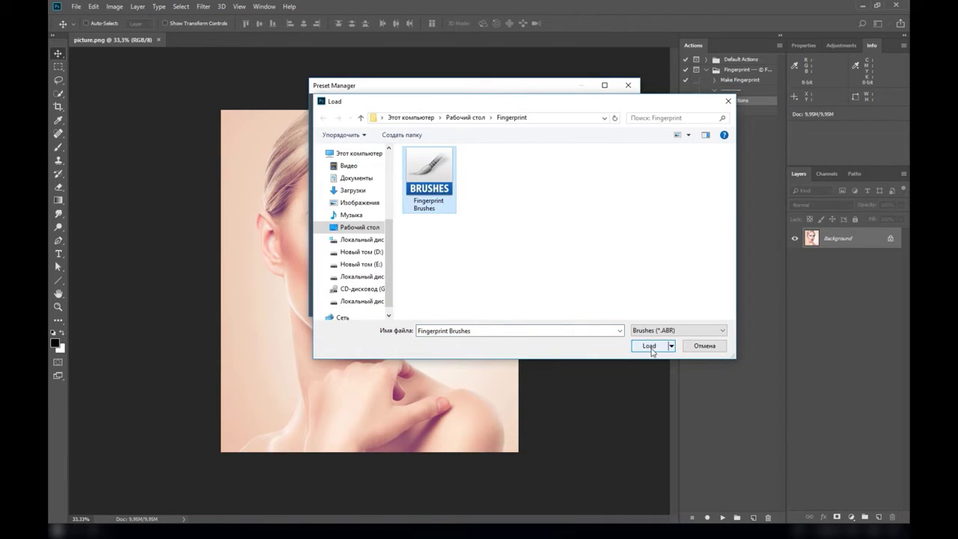
{"action": "left_click", "coordinate": [649, 346]}
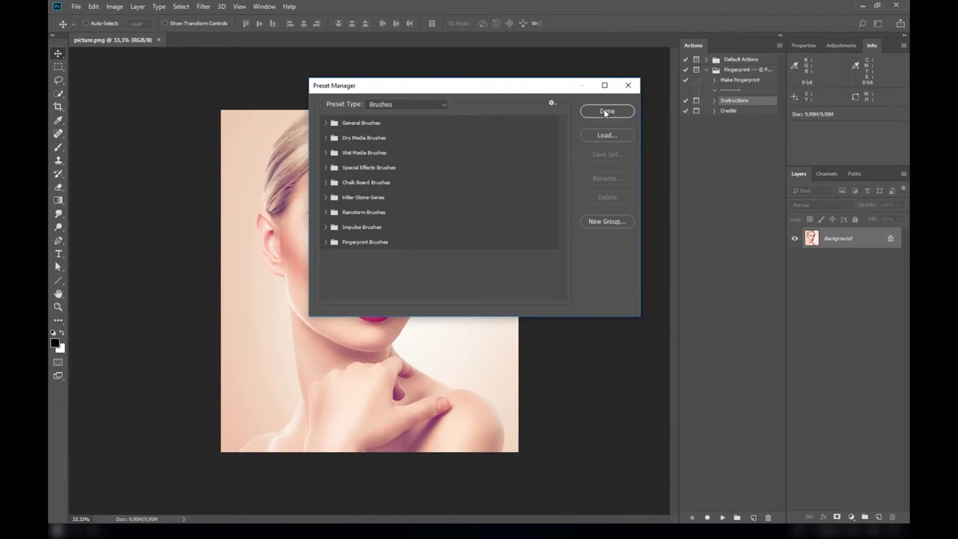
{"action": "left_click", "coordinate": [606, 113]}
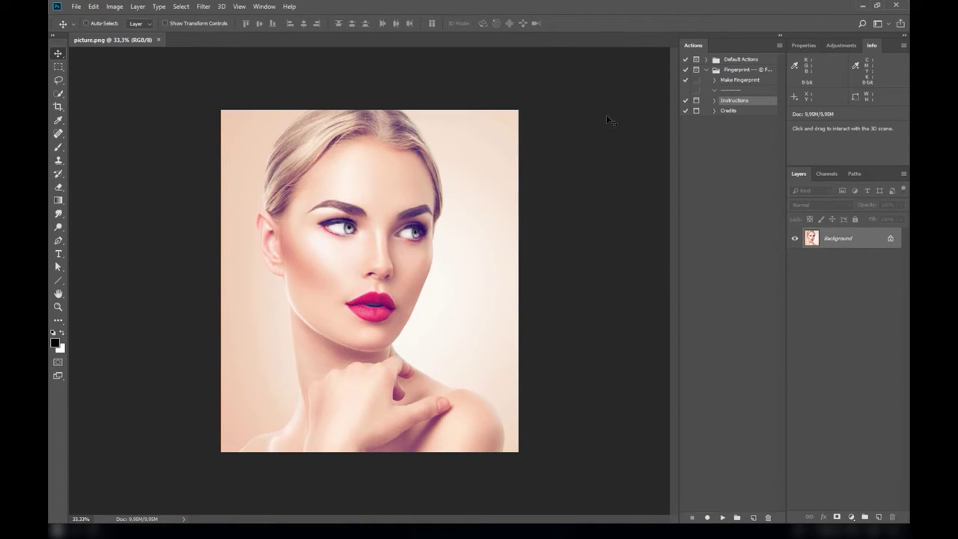
Step: Add a new empty layer above Background and name it 'brush'
{"action": "left_click", "coordinate": [878, 517]}
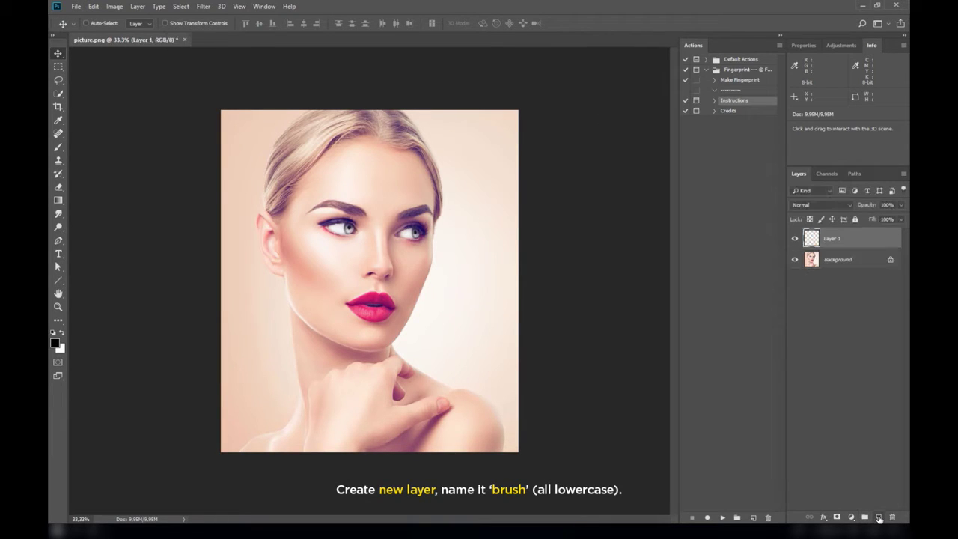
{"action": "double_click", "coordinate": [832, 238]}
{"action": "type", "text": "brush"}
{"action": "key", "text": "Return"}
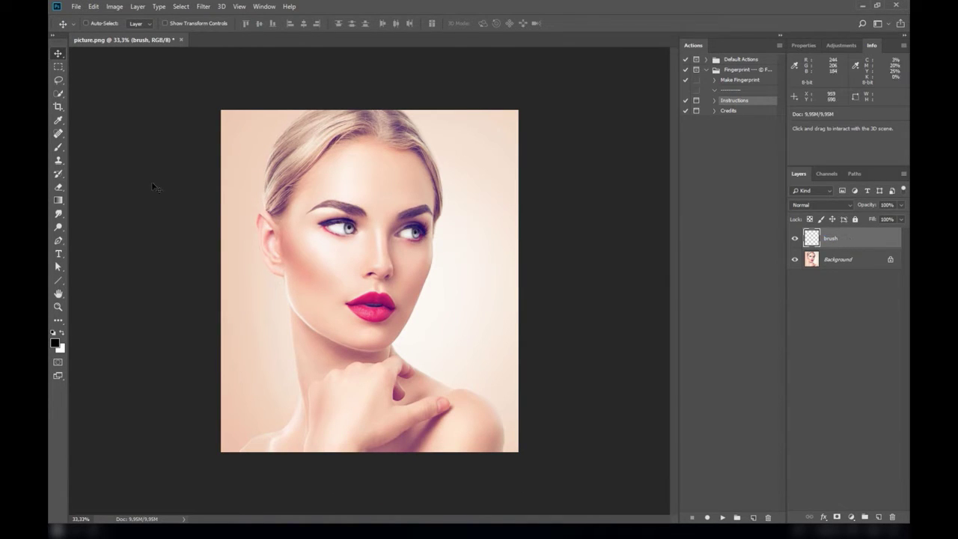
Step: With a smaller brush, paint thick black strokes over the face, hair, ear, chin and neck
{"action": "key", "text": "b"}
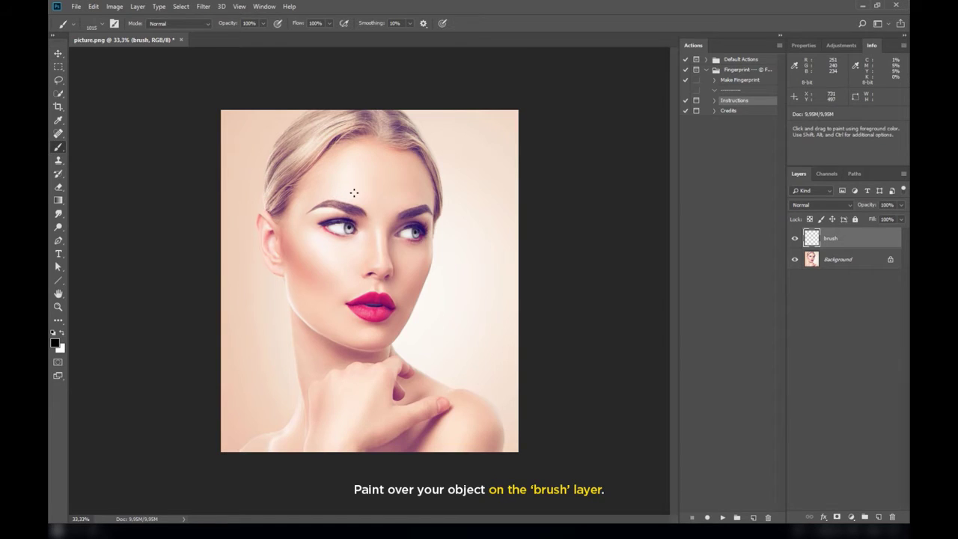
{"action": "right_click", "coordinate": [352, 193]}
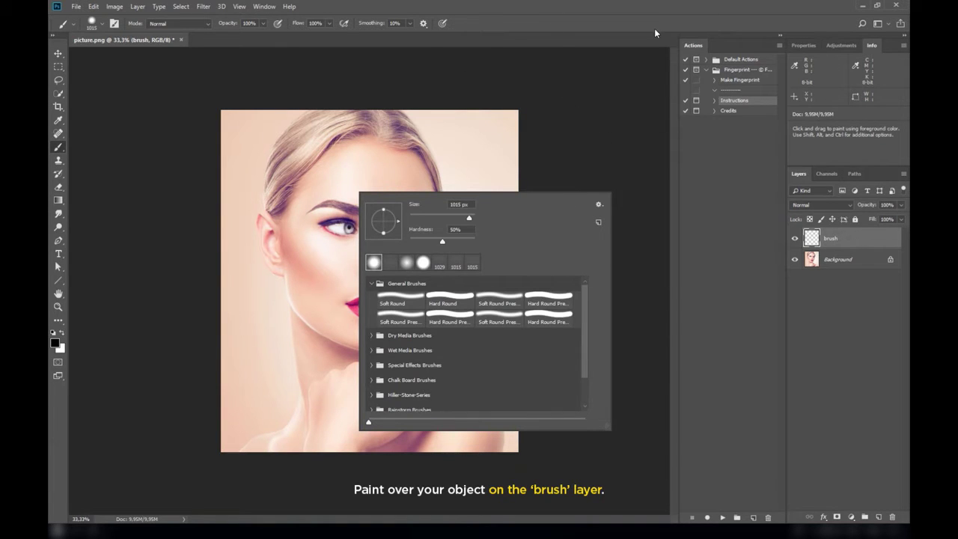
{"action": "left_click", "coordinate": [654, 28]}
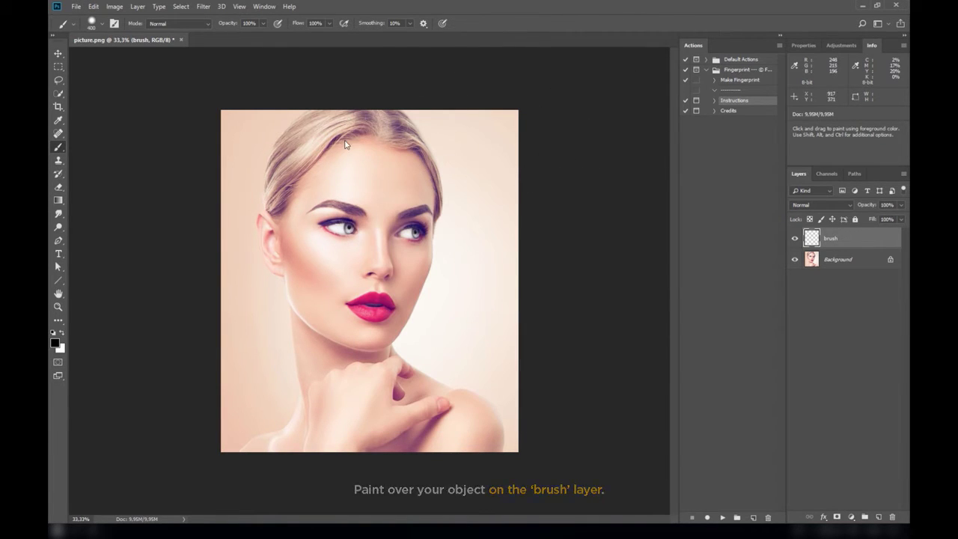
{"action": "left_click_drag", "start_coordinate": [355, 160], "coordinate": [349, 214]}
{"action": "key", "text": "ctrl+z"}
{"action": "mouse_move", "coordinate": [321, 173]}
{"action": "left_mouse_down"}
{"action": "mouse_move", "coordinate": [384, 177]}
{"action": "mouse_move", "coordinate": [347, 252]}
{"action": "mouse_move", "coordinate": [355, 334]}
{"action": "mouse_move", "coordinate": [410, 294]}
{"action": "mouse_move", "coordinate": [273, 225]}
{"action": "mouse_move", "coordinate": [363, 307]}
{"action": "left_mouse_up"}
{"action": "mouse_move", "coordinate": [352, 340]}
{"action": "left_mouse_down"}
{"action": "mouse_move", "coordinate": [338, 383]}
{"action": "mouse_move", "coordinate": [471, 404]}
{"action": "left_mouse_up"}
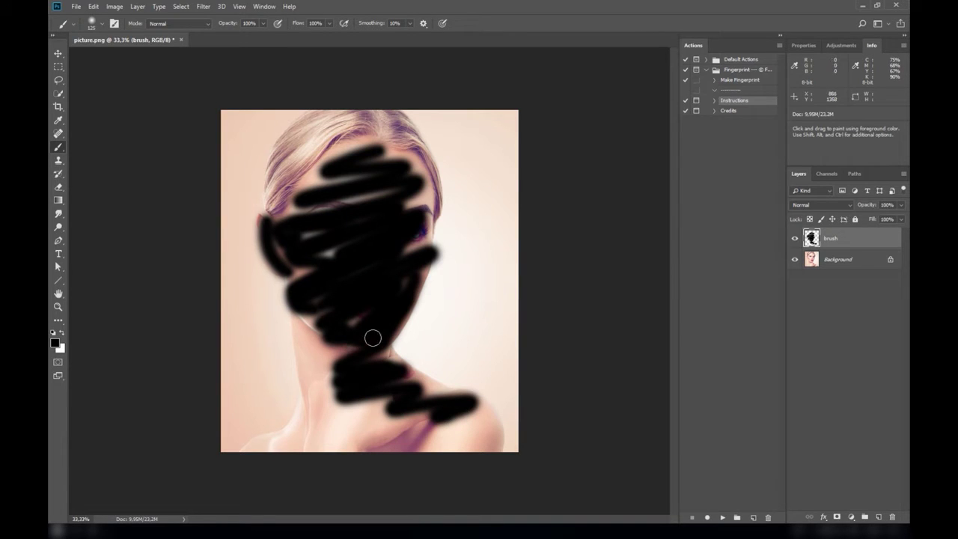
{"action": "left_click", "coordinate": [755, 79]}
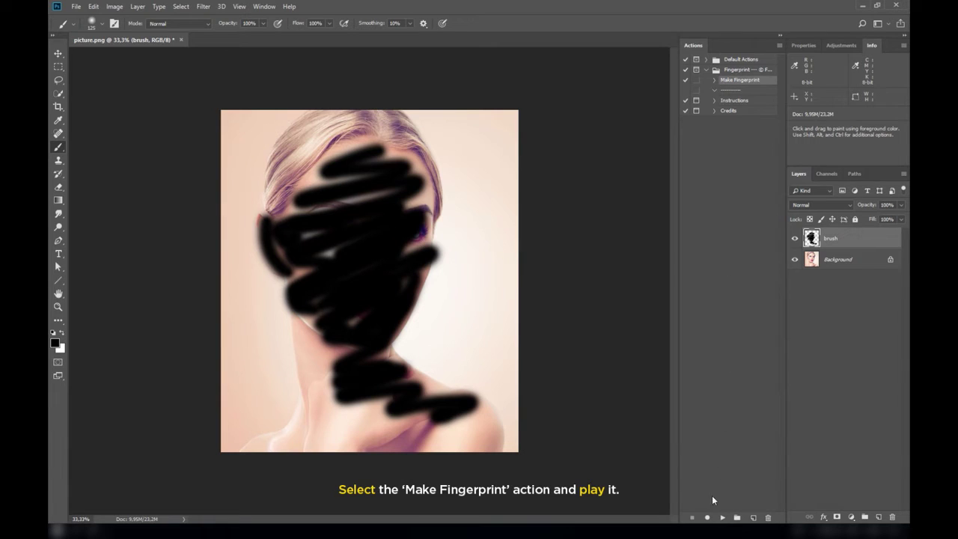
Step: Run the Make Fingerprint action, zoom to 50%, and target the fingerprint group's layer mask
{"action": "left_click", "coordinate": [721, 518]}
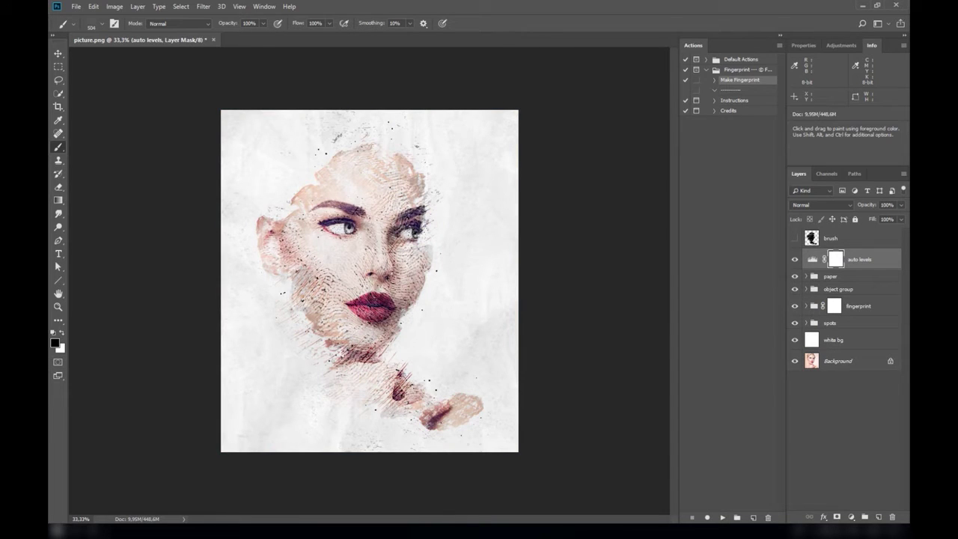
{"action": "left_click", "coordinate": [825, 395]}
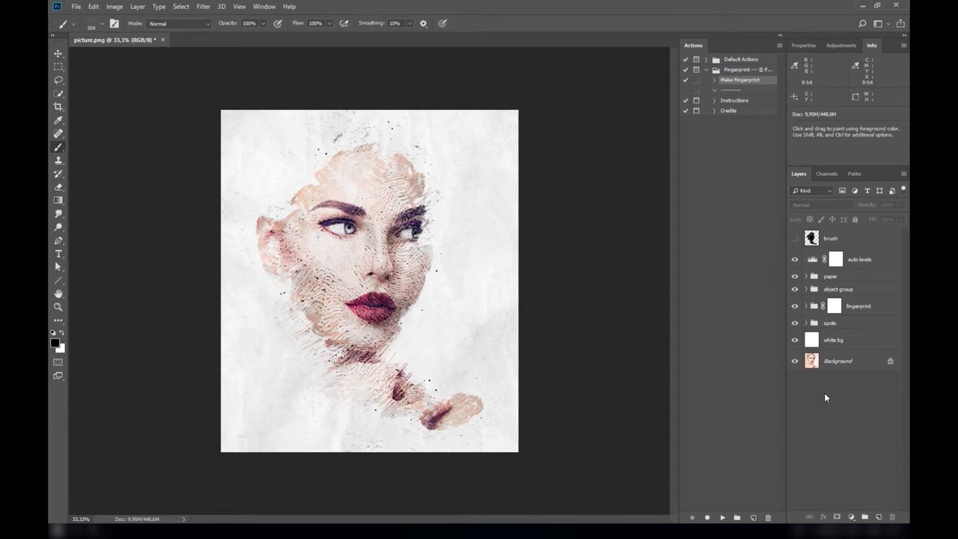
{"action": "key", "text": "ctrl+plus"}
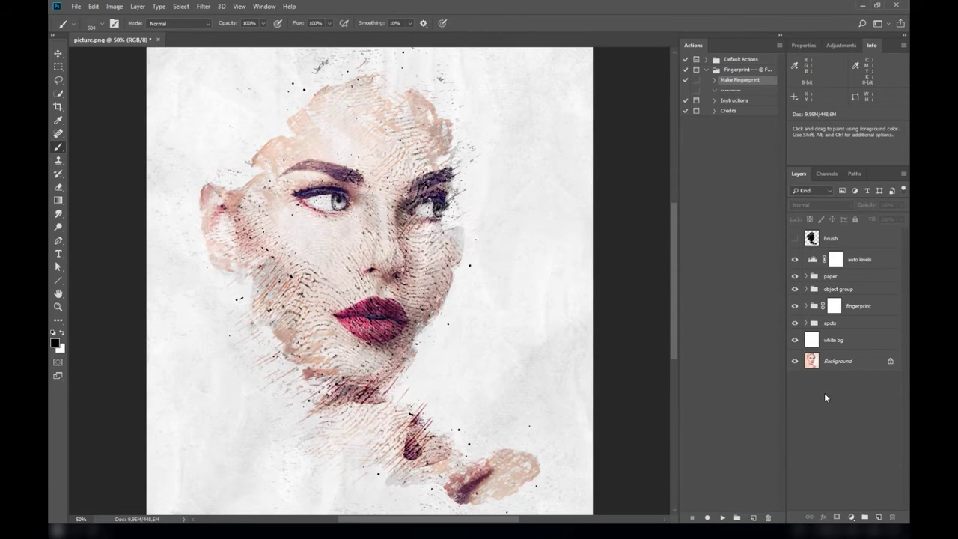
{"action": "mouse_move", "coordinate": [489, 353]}
{"action": "left_mouse_down"}
{"action": "mouse_move", "coordinate": [501, 316]}
{"action": "mouse_move", "coordinate": [501, 392]}
{"action": "left_mouse_up"}
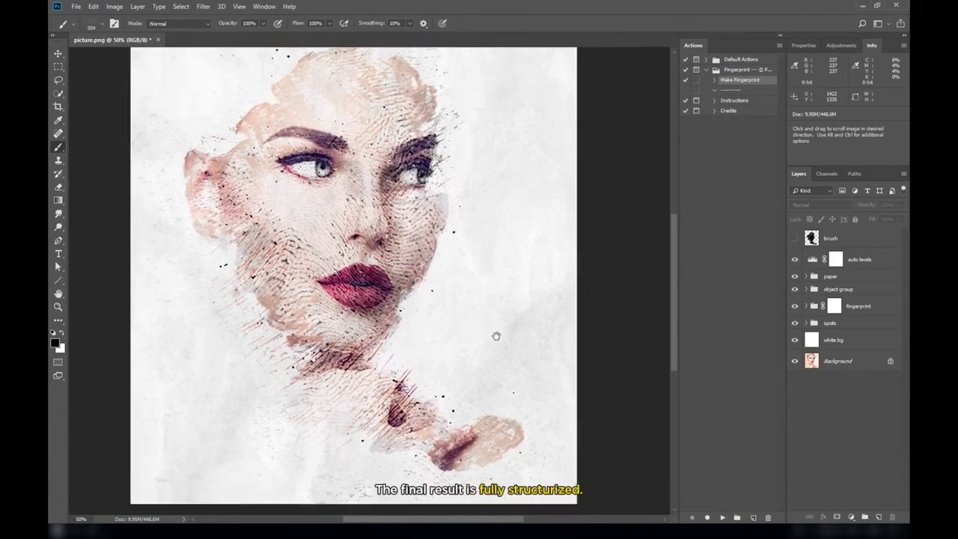
{"action": "left_click_drag", "start_coordinate": [501, 392], "coordinate": [498, 355]}
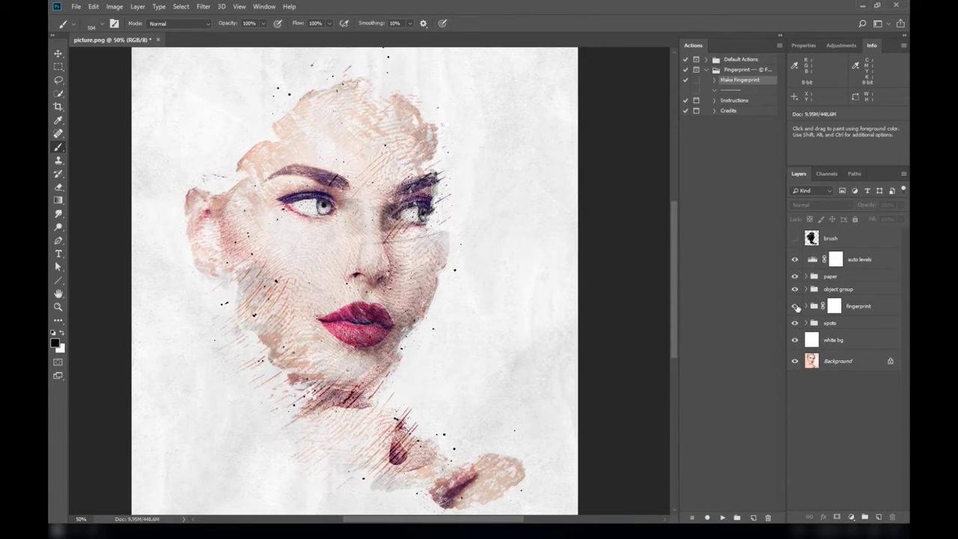
{"action": "left_click", "coordinate": [834, 308]}
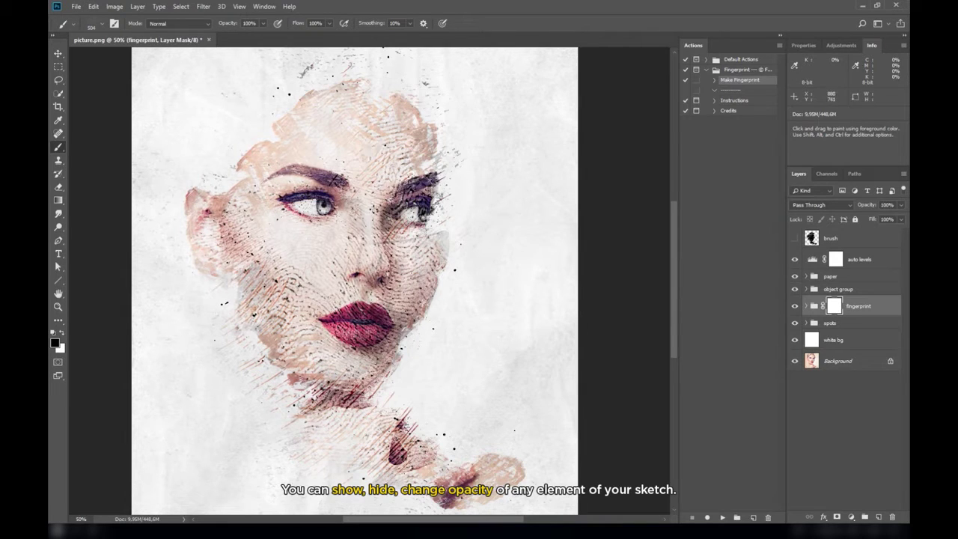
Step: Paint black with a smaller brush on the fingerprint mask to hide dark lines on the cheek
{"action": "right_click", "coordinate": [374, 179]}
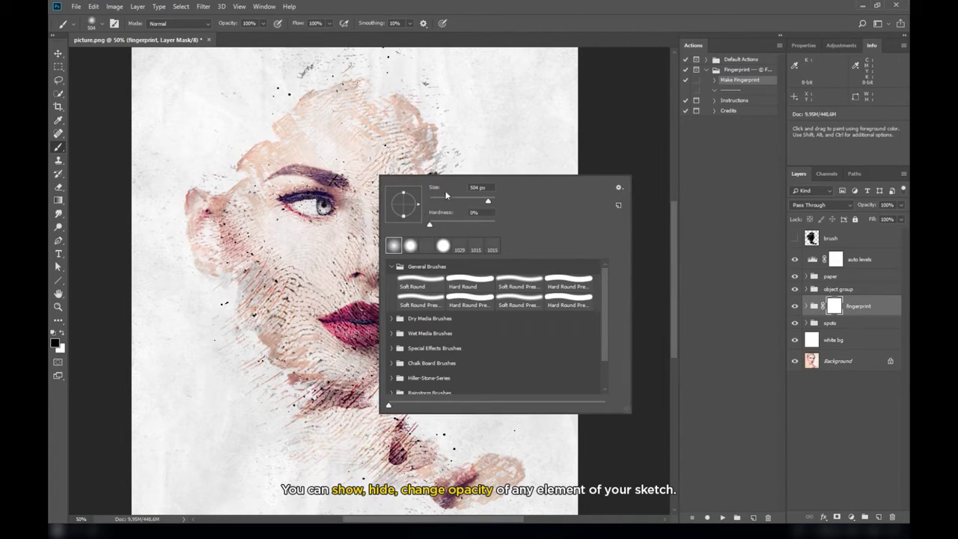
{"action": "left_click", "coordinate": [620, 37]}
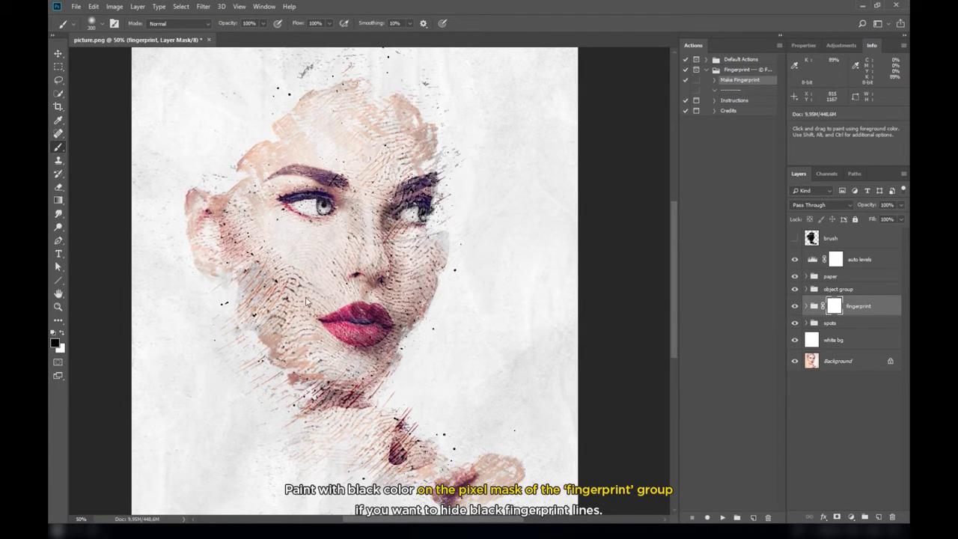
{"action": "left_click_drag", "start_coordinate": [287, 282], "coordinate": [291, 293]}
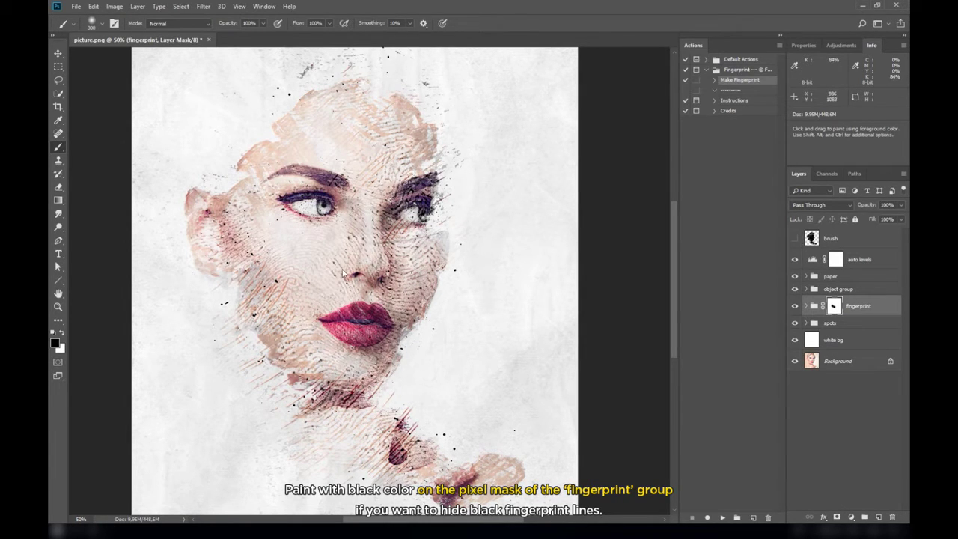
{"action": "left_click_drag", "start_coordinate": [265, 293], "coordinate": [264, 238]}
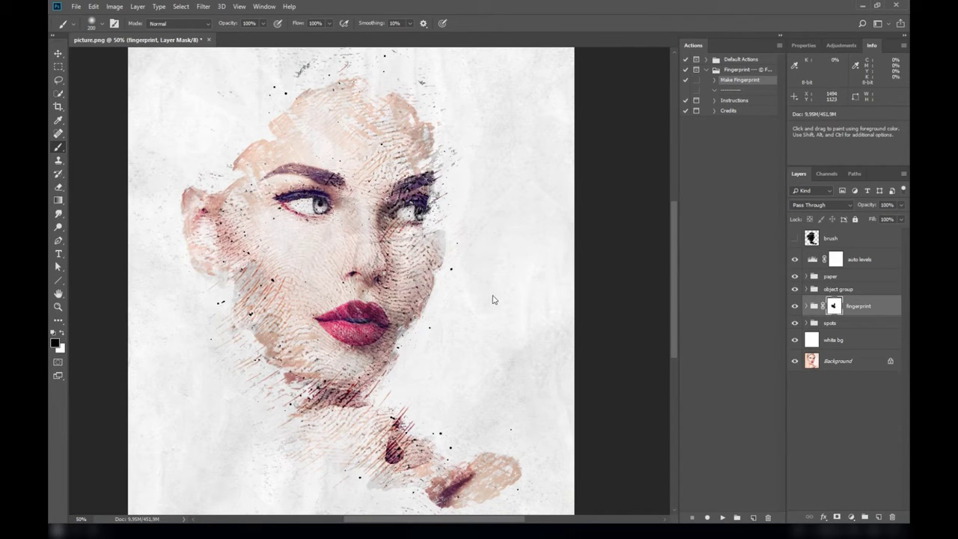
{"action": "left_click_drag", "start_coordinate": [509, 317], "coordinate": [514, 295]}
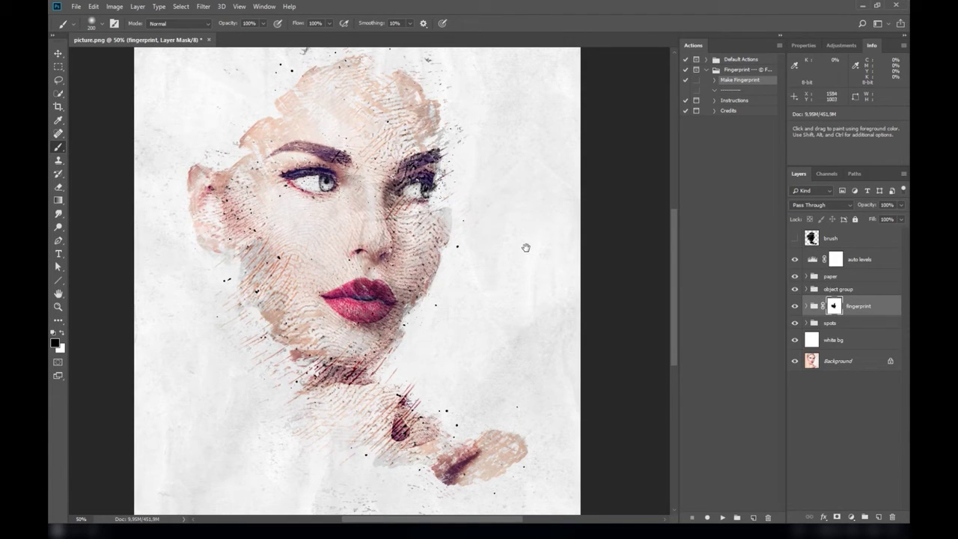
{"action": "scroll", "coordinate": [569, 280], "scroll_direction": "up", "scroll_amount": 1}
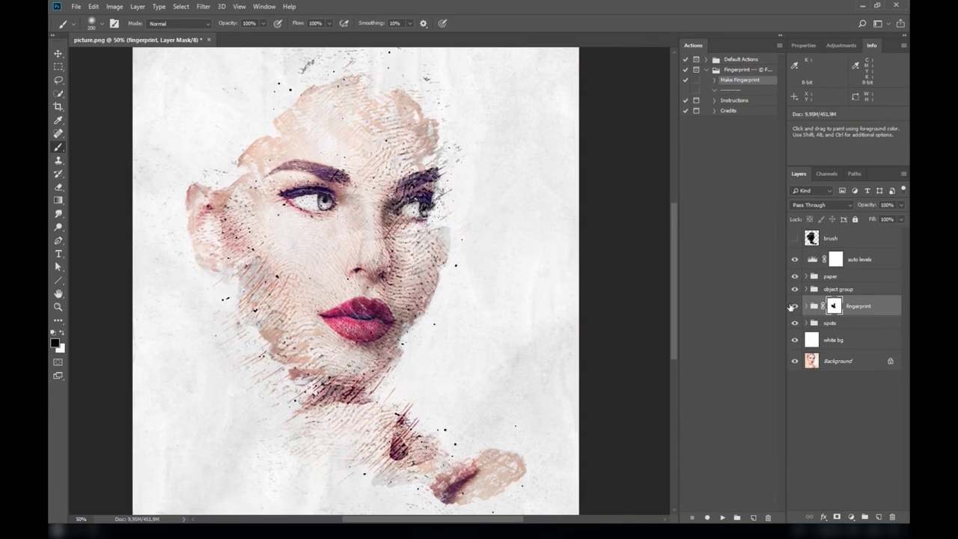
Step: Expand the object group and compare the modified object 1 layer on and off
{"action": "left_click", "coordinate": [795, 289]}
{"action": "left_click", "coordinate": [795, 289]}
{"action": "left_click", "coordinate": [806, 289]}
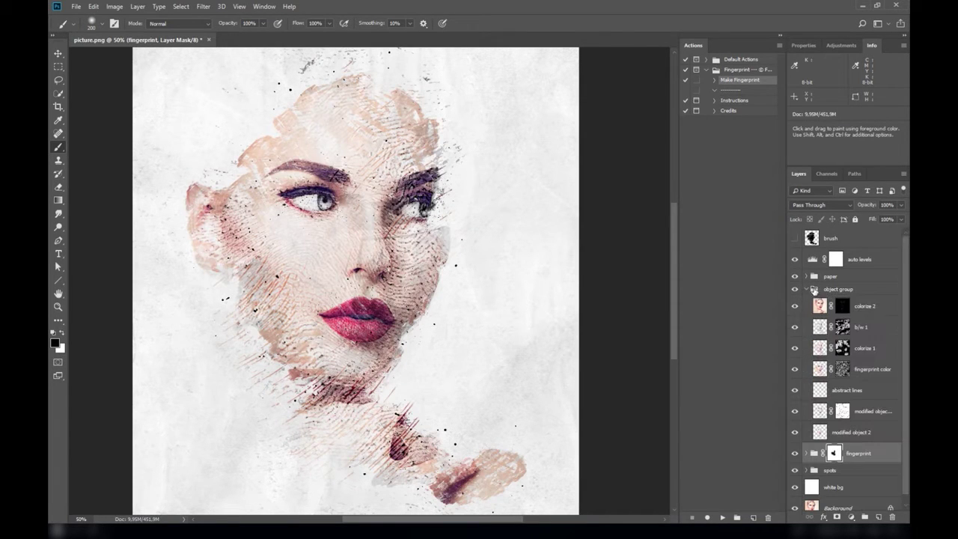
{"action": "left_click", "coordinate": [855, 406]}
{"action": "left_click", "coordinate": [795, 403]}
{"action": "left_click", "coordinate": [795, 403]}
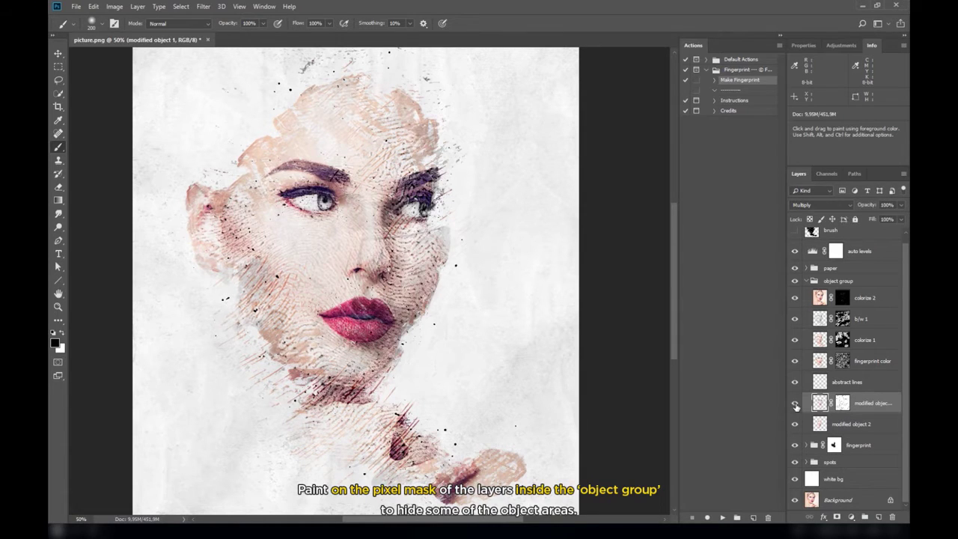
{"action": "left_click", "coordinate": [794, 402]}
{"action": "left_click", "coordinate": [795, 402]}
{"action": "left_click", "coordinate": [795, 403]}
{"action": "left_click", "coordinate": [795, 402]}
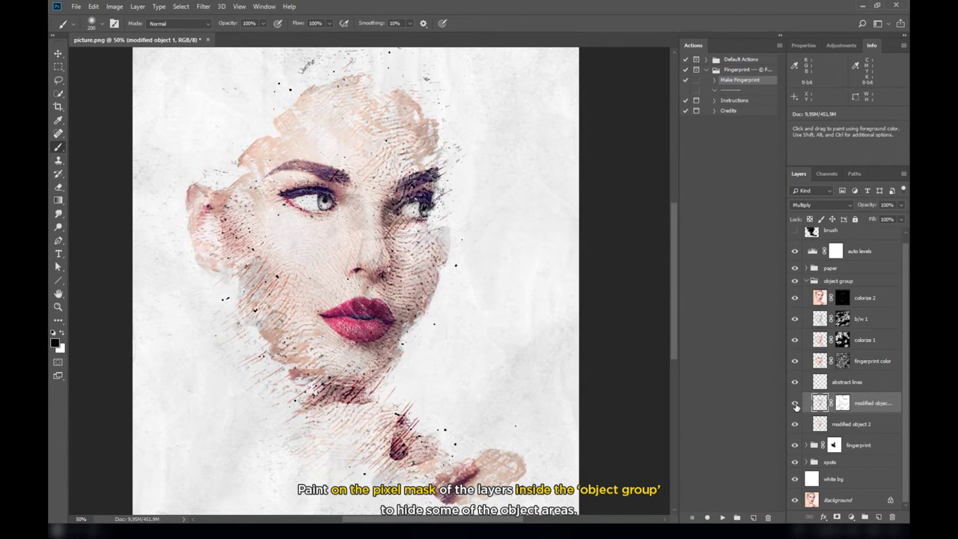
Step: Compare the fingerprint color and colorize 1 layers, then target the colorize 1 mask
{"action": "left_click", "coordinate": [795, 363]}
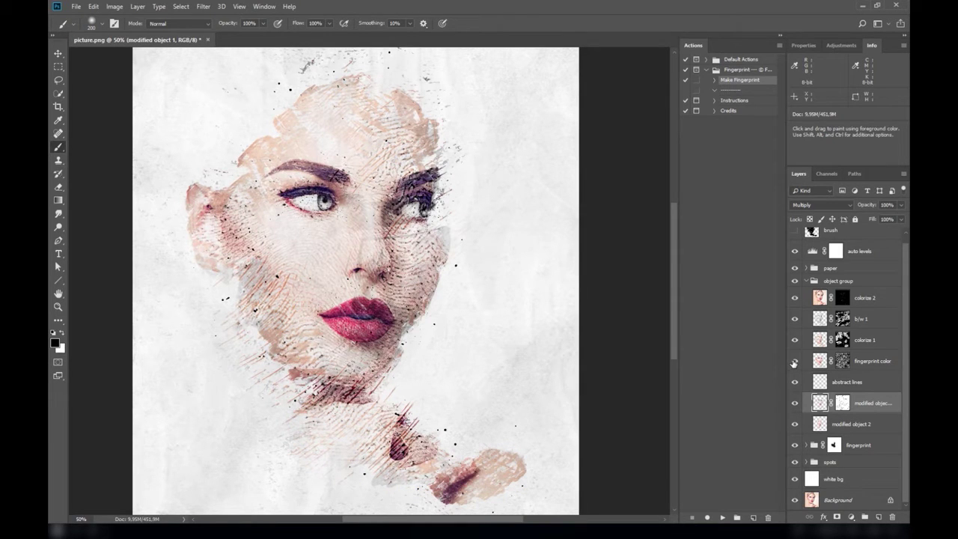
{"action": "left_click", "coordinate": [794, 341]}
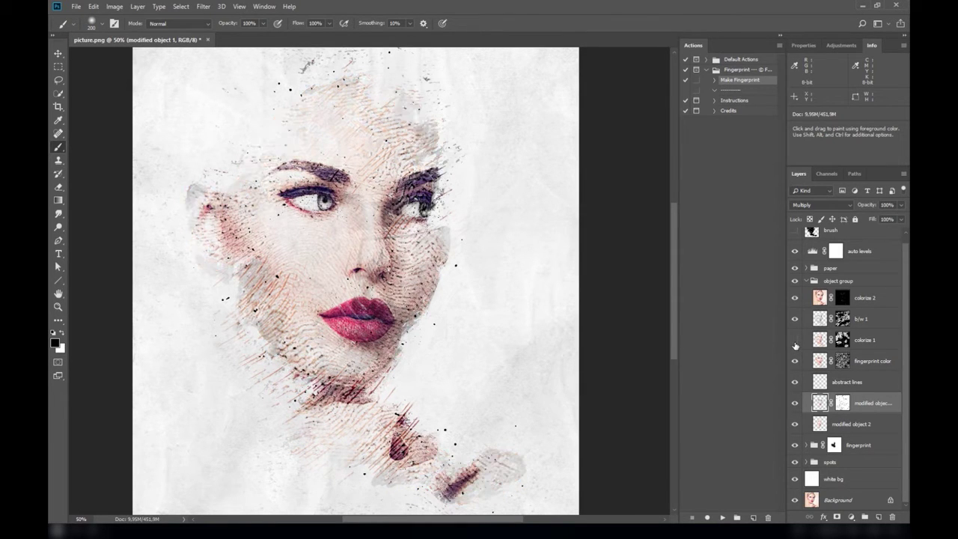
{"action": "left_click", "coordinate": [795, 340]}
{"action": "left_click", "coordinate": [794, 340]}
{"action": "left_click", "coordinate": [795, 341]}
{"action": "left_click", "coordinate": [794, 340]}
{"action": "left_click", "coordinate": [795, 340]}
{"action": "left_click", "coordinate": [841, 341]}
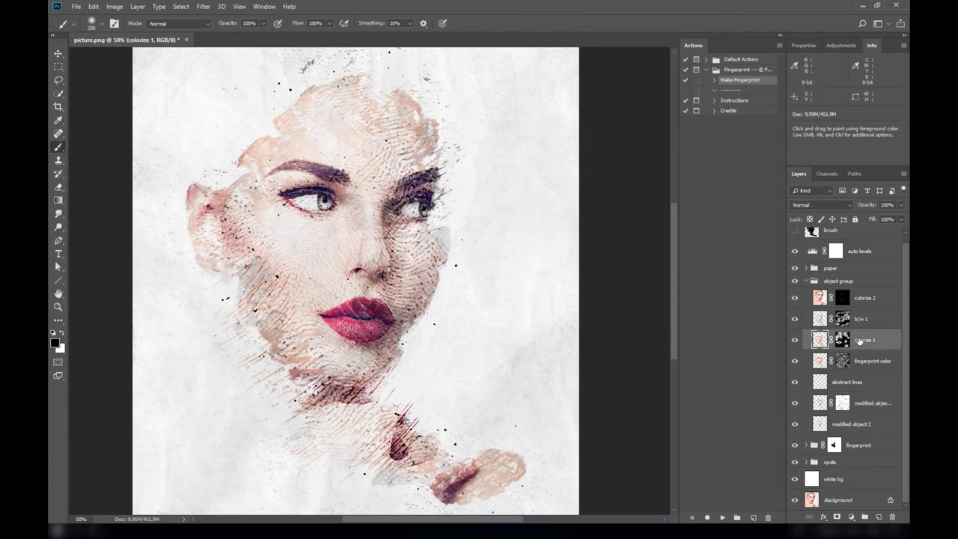
Step: Trial-erase the lower-right smudge on the colorize 1 mask, undo it, and collapse the object group
{"action": "left_click_drag", "start_coordinate": [451, 348], "coordinate": [418, 262]}
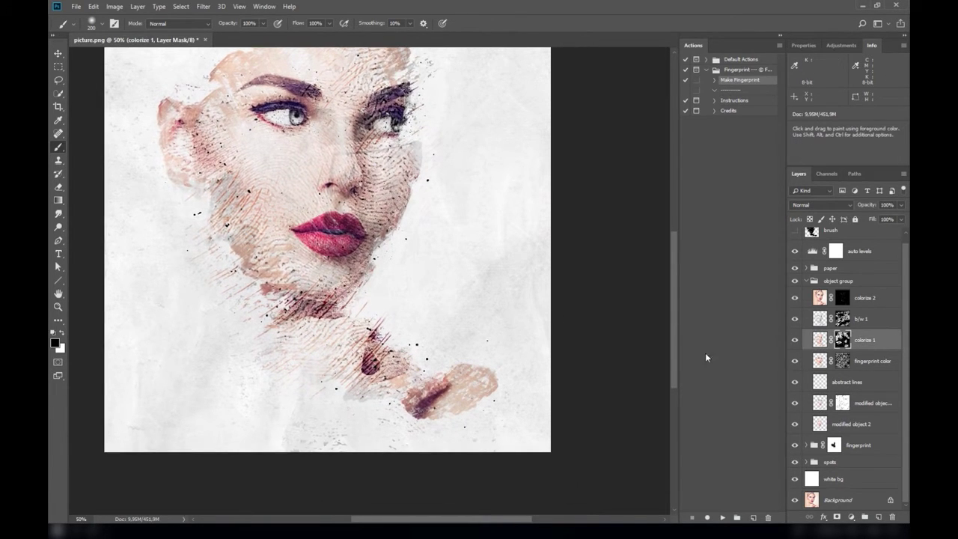
{"action": "left_click_drag", "start_coordinate": [491, 370], "coordinate": [447, 374]}
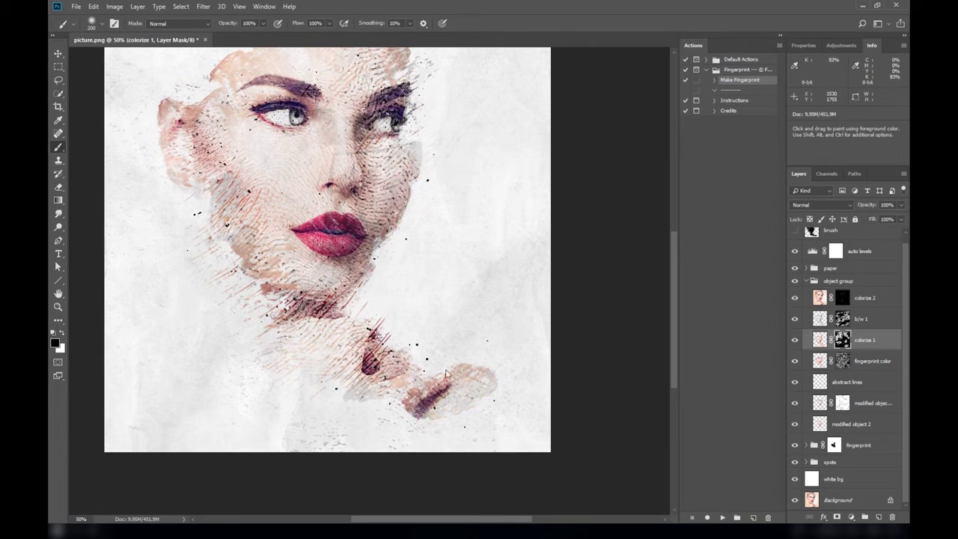
{"action": "key", "text": "ctrl+z"}
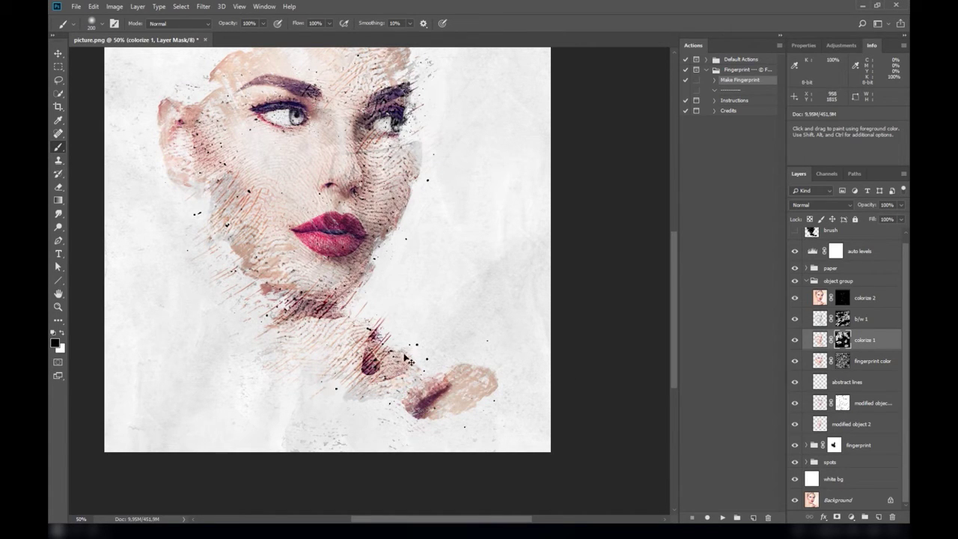
{"action": "scroll", "coordinate": [377, 380], "scroll_direction": "up", "scroll_amount": 2}
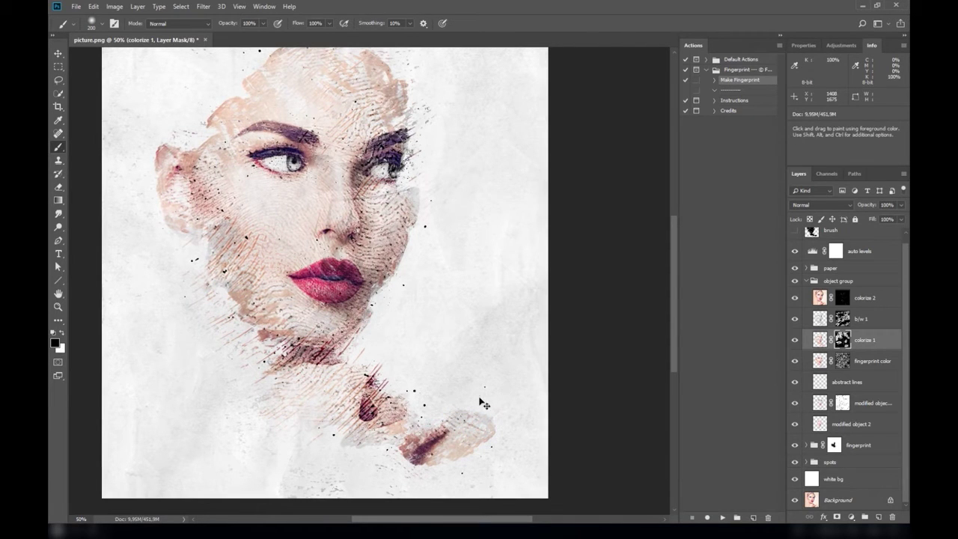
{"action": "left_click_drag", "start_coordinate": [505, 413], "coordinate": [507, 419]}
{"action": "scroll", "coordinate": [496, 384], "scroll_direction": "up", "scroll_amount": 2}
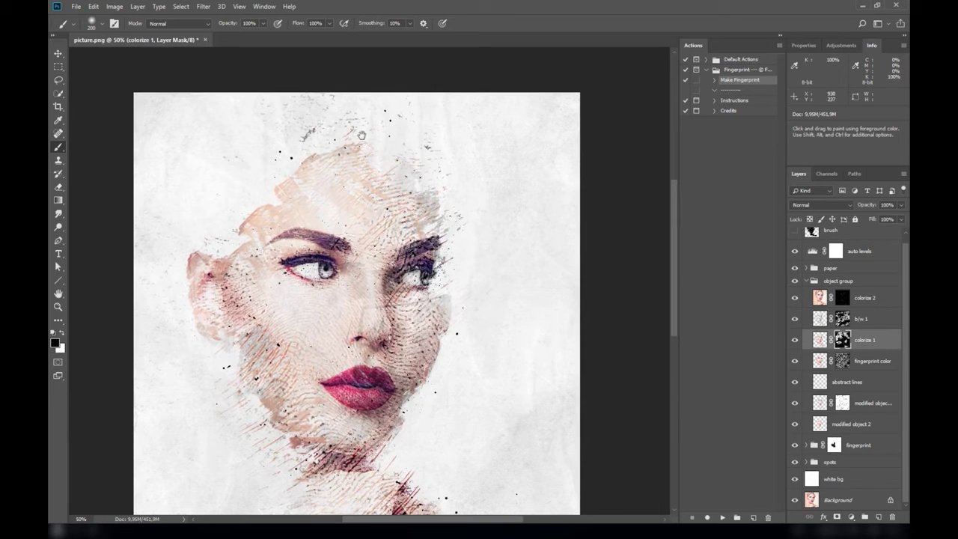
{"action": "left_click_drag", "start_coordinate": [187, 313], "coordinate": [261, 299]}
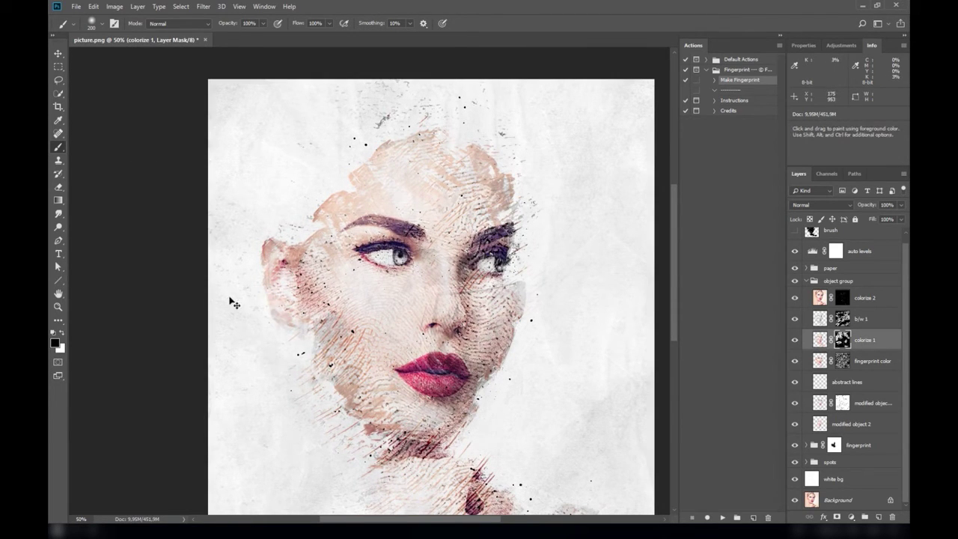
{"action": "left_click_drag", "start_coordinate": [259, 335], "coordinate": [185, 302]}
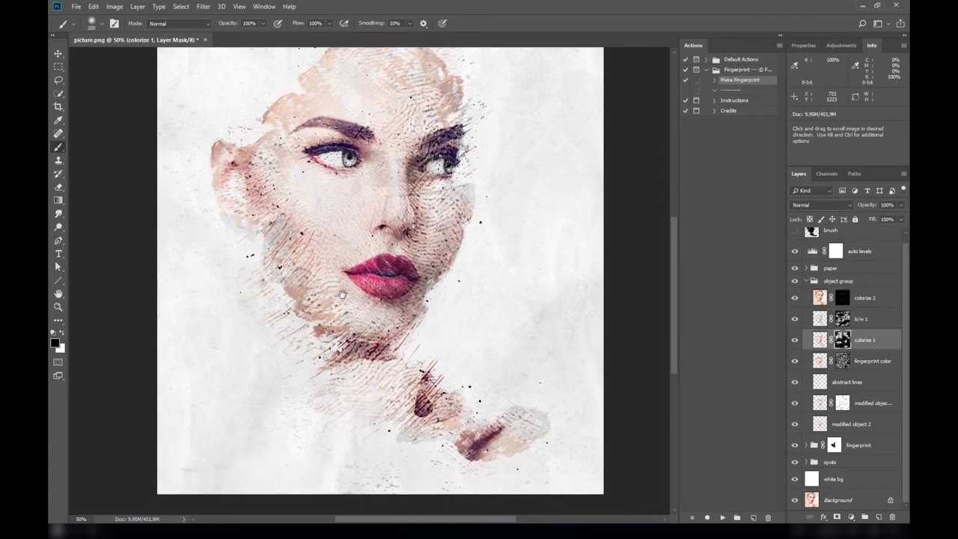
{"action": "left_click", "coordinate": [805, 281]}
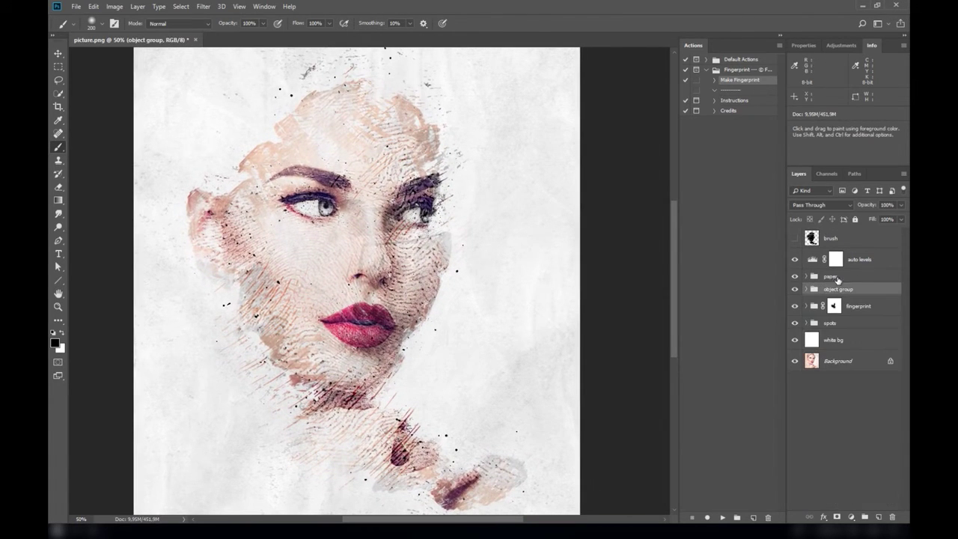
Step: On the auto levels layer, set Levels inputs to black 16, midtone 0.97, white 228
{"action": "left_click", "coordinate": [871, 261]}
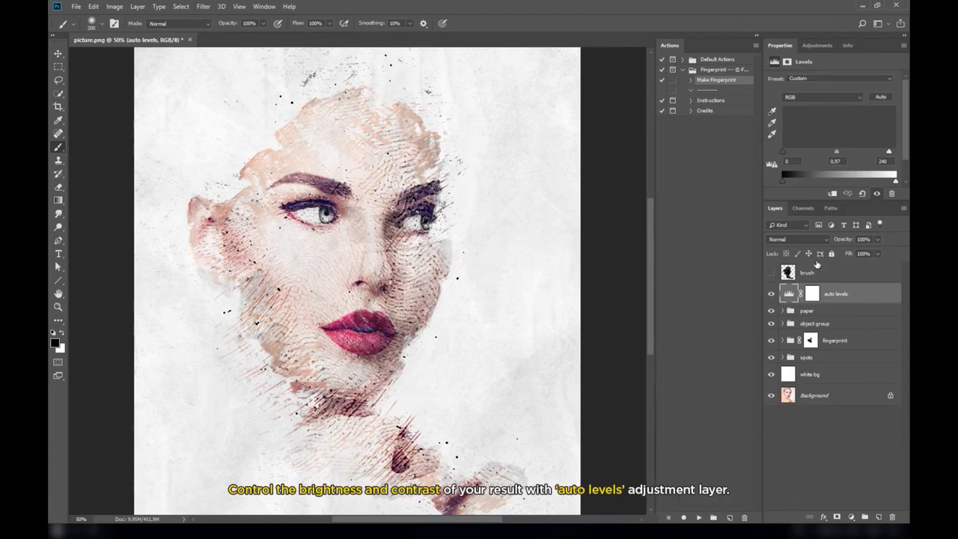
{"action": "left_click_drag", "start_coordinate": [888, 151], "coordinate": [886, 151]}
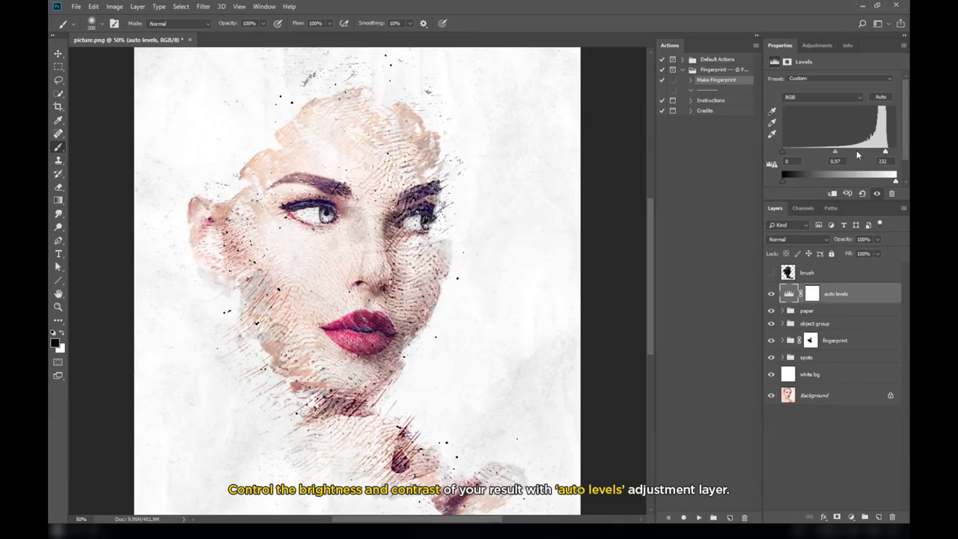
{"action": "left_click_drag", "start_coordinate": [836, 152], "coordinate": [883, 152]}
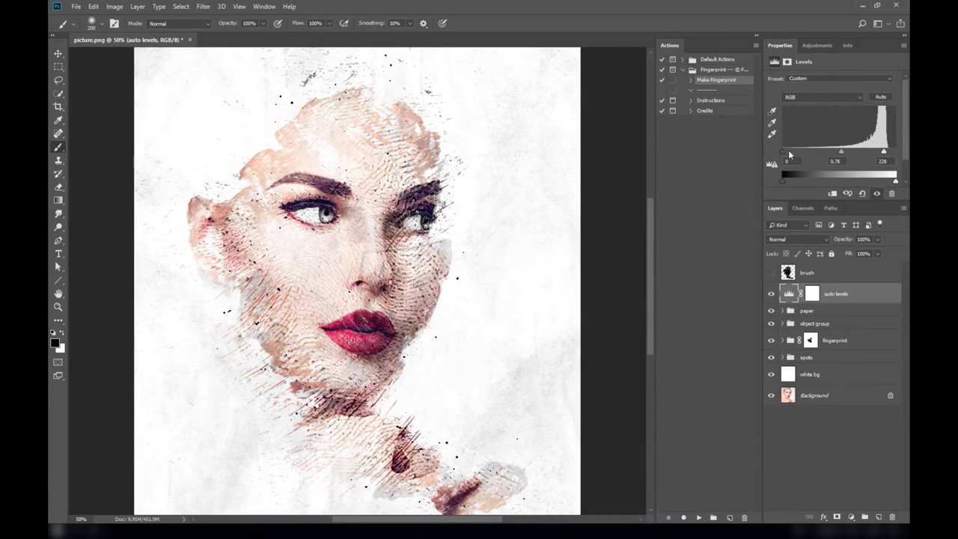
{"action": "left_click_drag", "start_coordinate": [782, 151], "coordinate": [839, 149]}
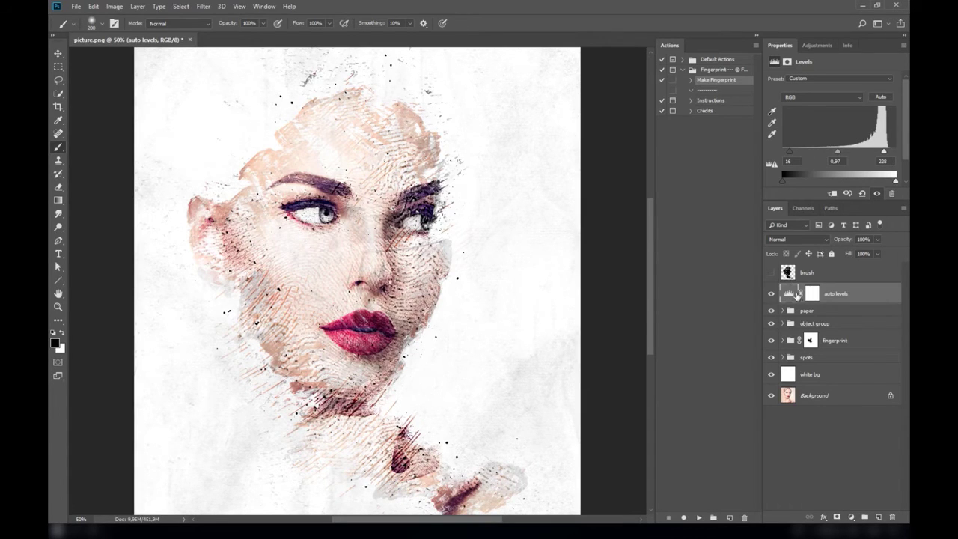
{"action": "mouse_move", "coordinate": [517, 380]}
{"action": "left_mouse_down"}
{"action": "mouse_move", "coordinate": [495, 244]}
{"action": "mouse_move", "coordinate": [502, 353]}
{"action": "mouse_move", "coordinate": [530, 299]}
{"action": "mouse_move", "coordinate": [536, 332]}
{"action": "mouse_move", "coordinate": [536, 259]}
{"action": "mouse_move", "coordinate": [553, 207]}
{"action": "mouse_move", "coordinate": [562, 282]}
{"action": "mouse_move", "coordinate": [573, 265]}
{"action": "mouse_move", "coordinate": [600, 280]}
{"action": "left_mouse_up"}
Step: Hide all panels and toolbars so only the fingerprint portrait shows
{"action": "key", "text": "Tab"}
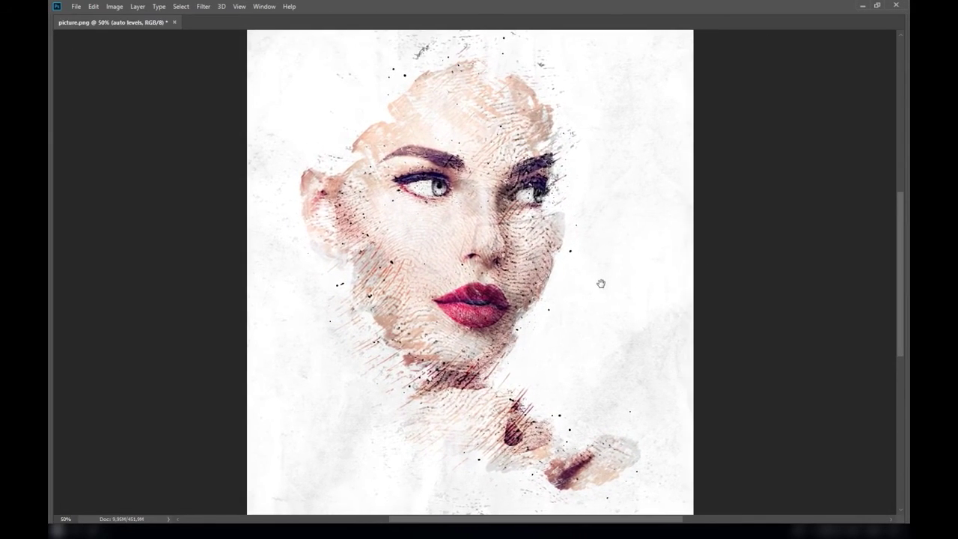